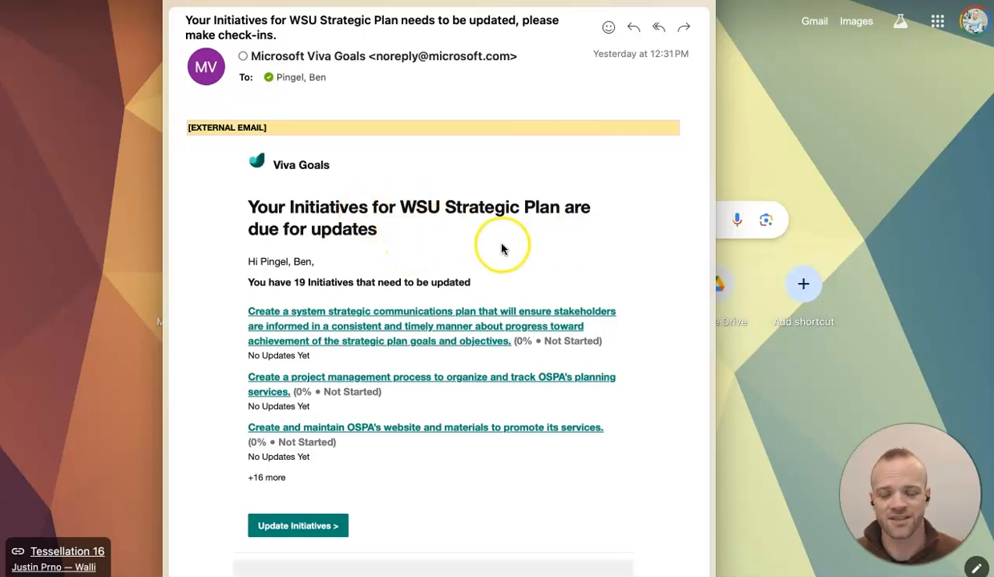
# - Open the initiative check-ins from the Viva Goals reminder email about the WSU Strategic Plan
pyautogui.click(294, 526)
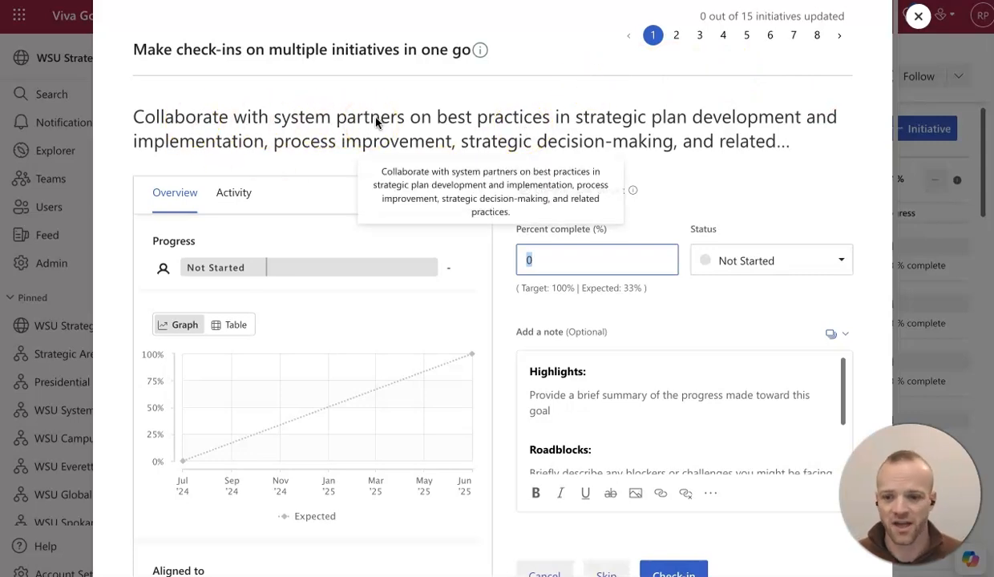
# - Examine the first initiative's overview, including its progress graph, alignment, owner, team, time period, goal and task breakdown
pyautogui.scroll(-3, 288, 377)
pyautogui.scroll(-2, 289, 378)
pyautogui.scroll(3, 288, 378)
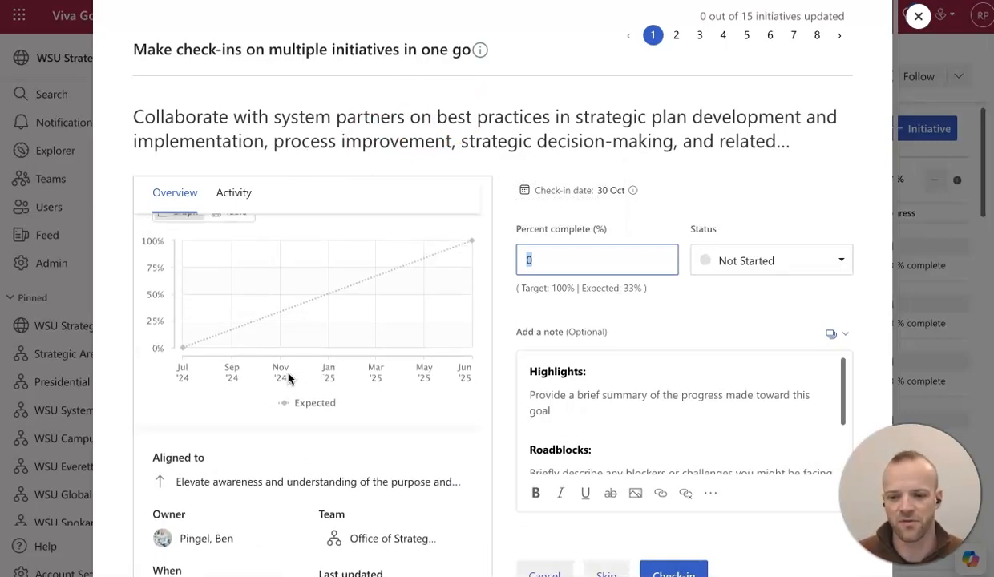
pyautogui.scroll(2, 289, 379)
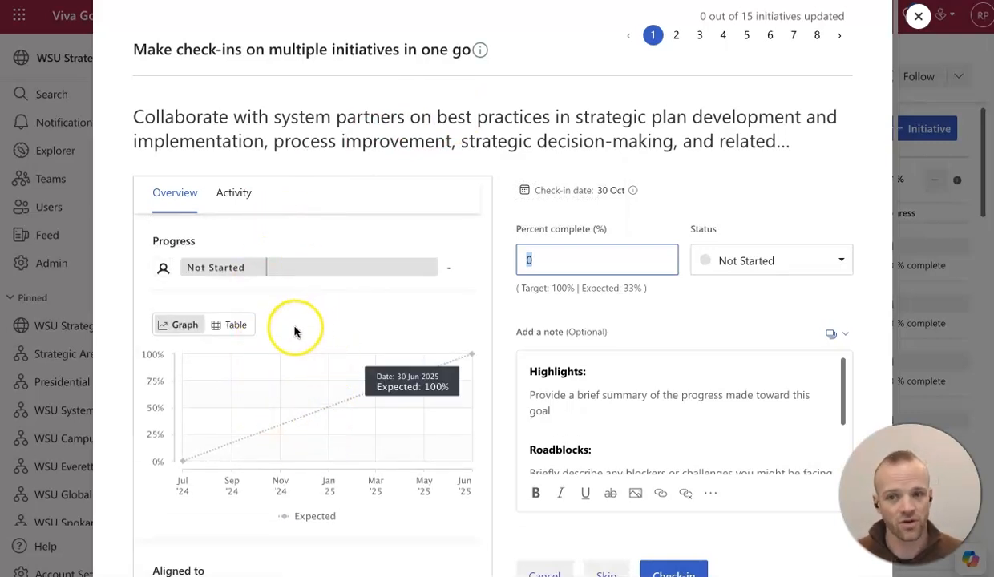
pyautogui.scroll(-3, 276, 425)
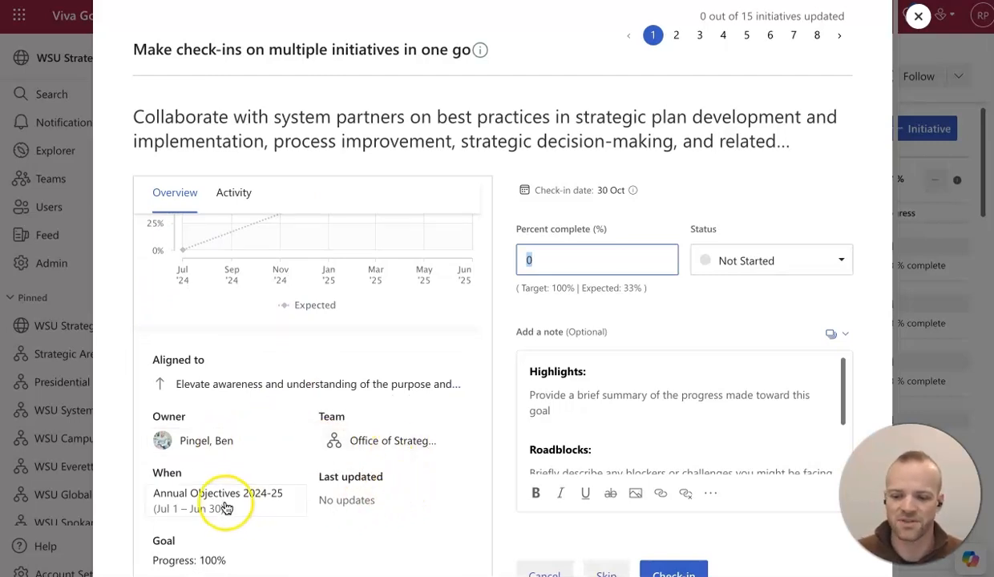
pyautogui.scroll(-2, 251, 513)
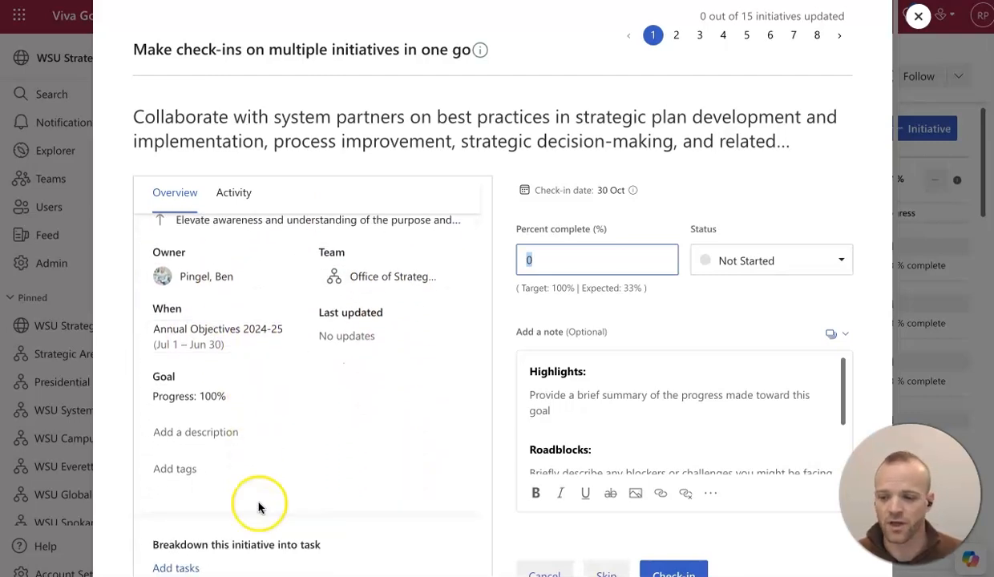
pyautogui.scroll(-1, 289, 470)
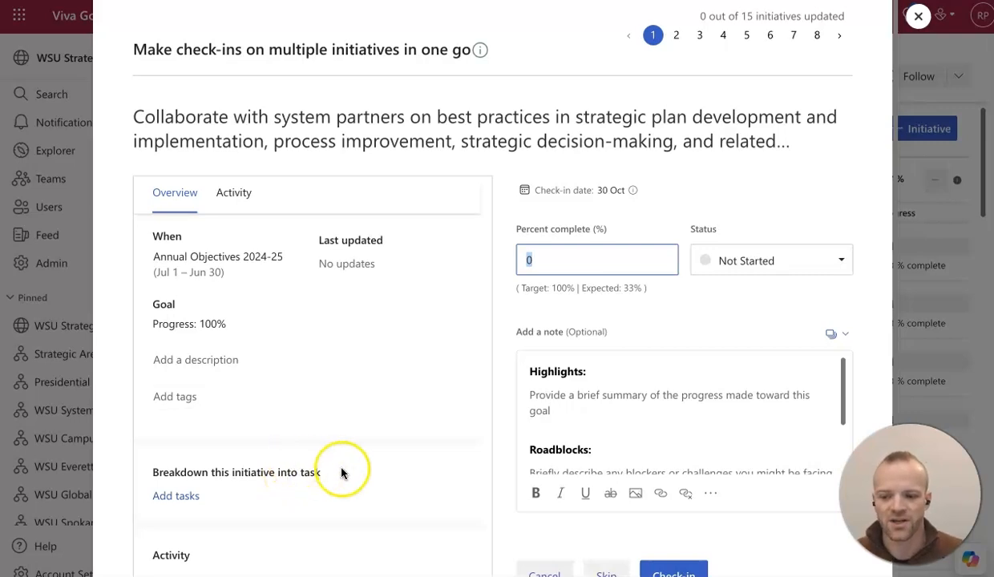
pyautogui.scroll(6, 325, 312)
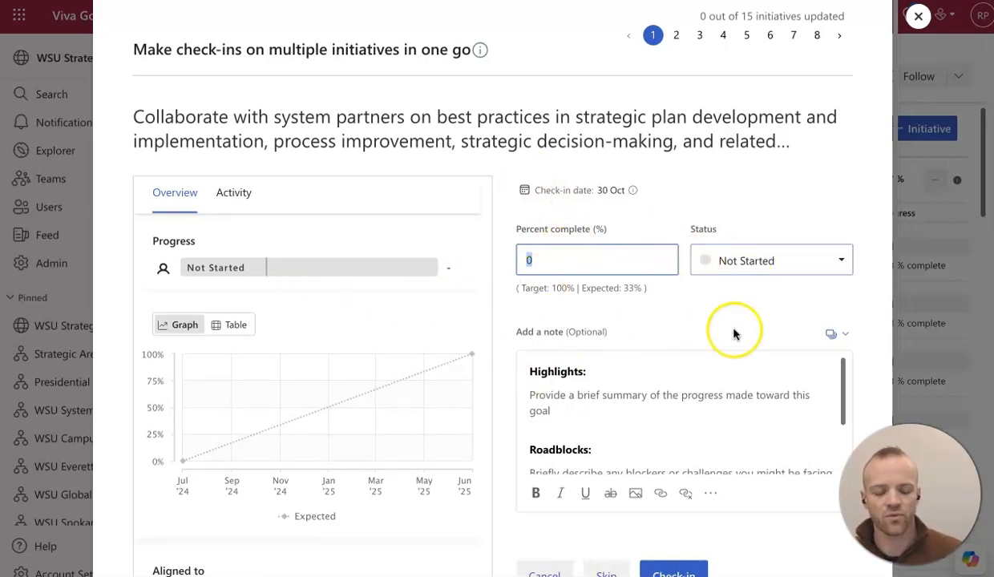
# - Set the first initiative's percent complete to 20 and its status to On Track
pyautogui.click(548, 258)
pyautogui.moveTo(548, 258); pyautogui.dragTo(525, 260)
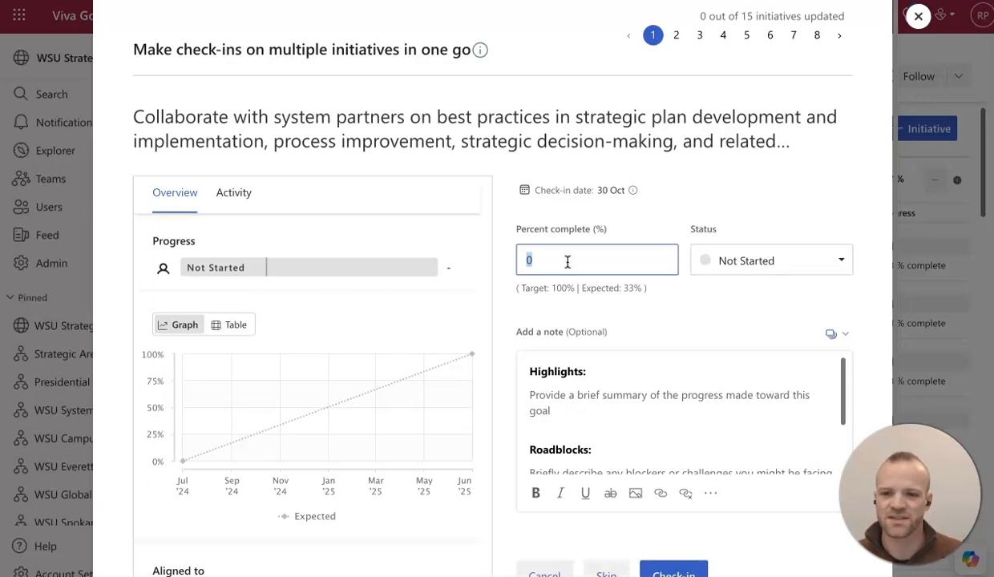
pyautogui.write('20')
pyautogui.press('Tab')
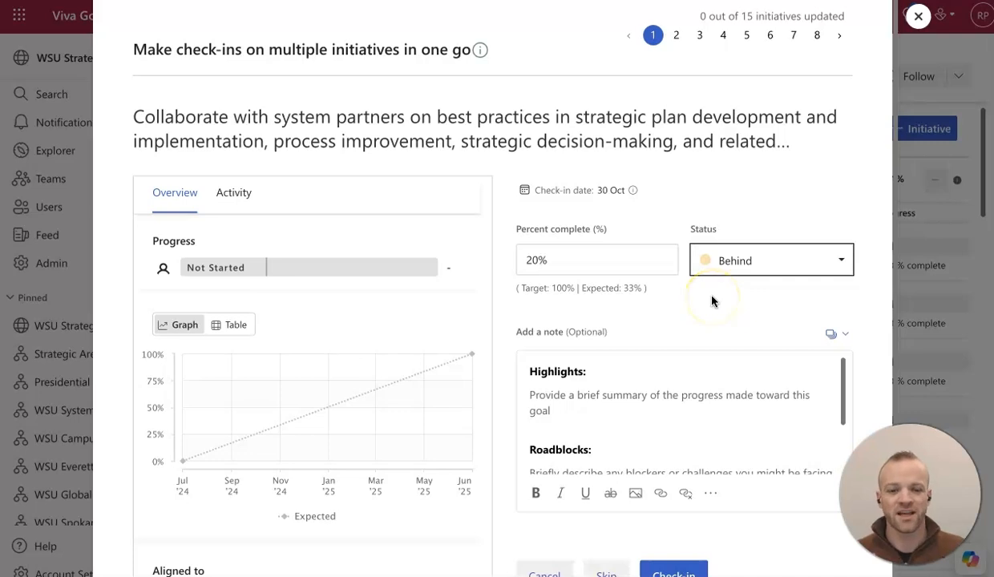
pyautogui.click(768, 274)
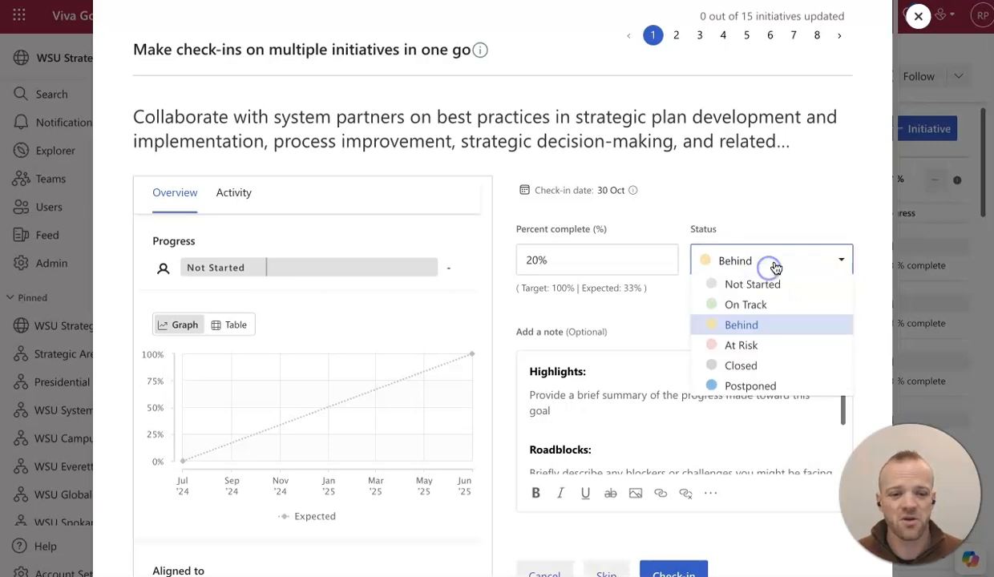
pyautogui.click(749, 306)
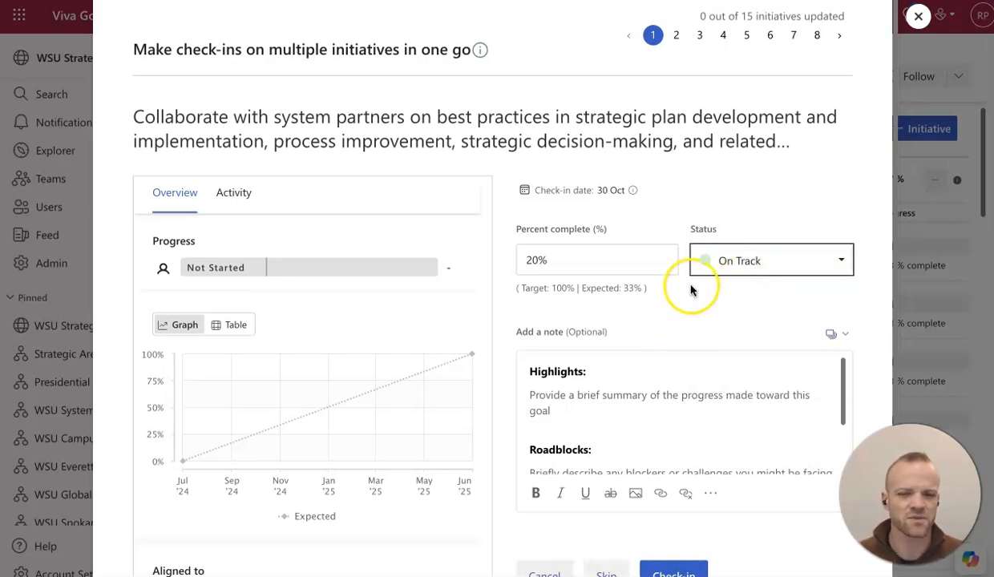
# - Replace the Highlights placeholder in the check-in note with "We have developed a series of self-help training materials."
pyautogui.scroll(-1, 680, 307)
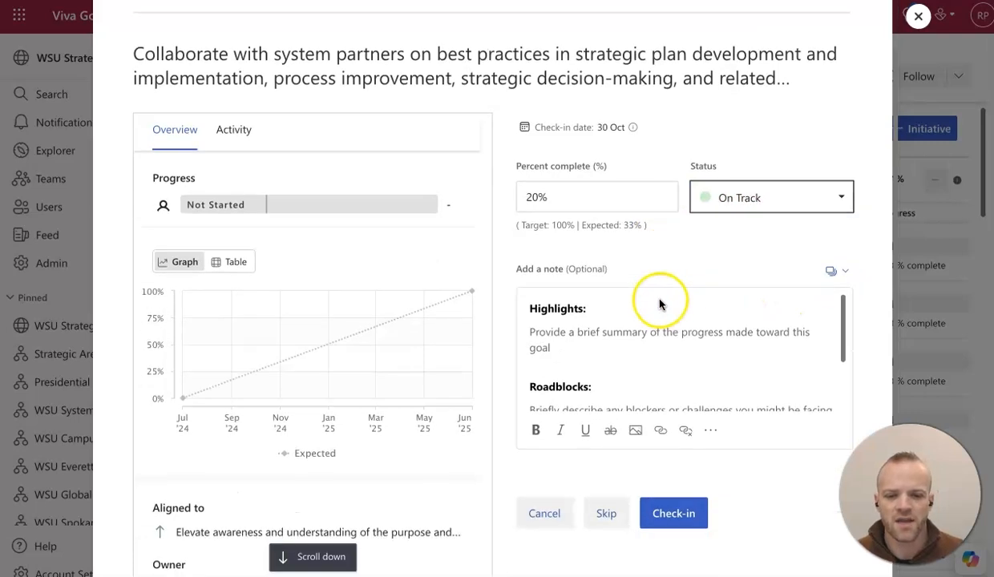
pyautogui.scroll(-2, 657, 361)
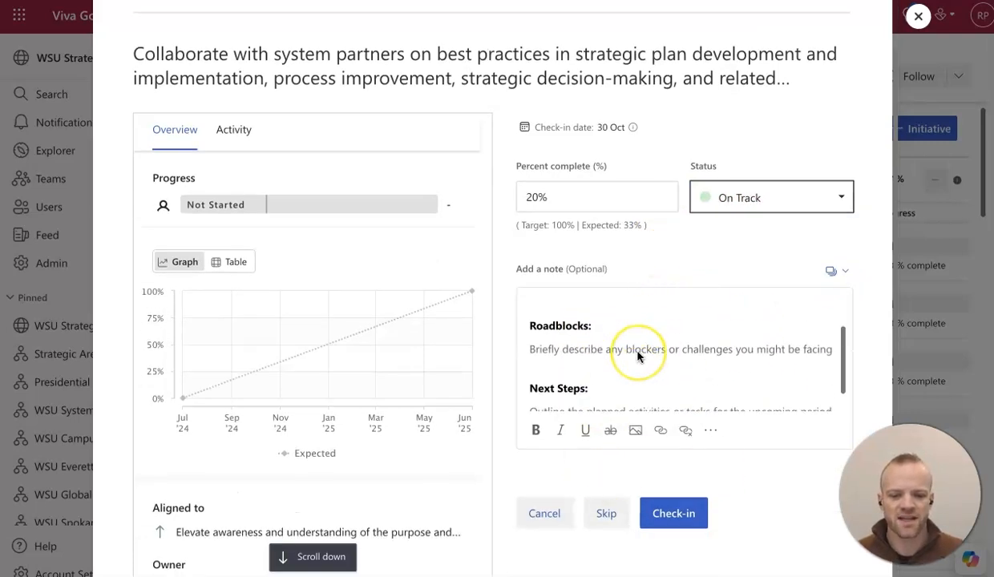
pyautogui.scroll(2, 639, 356)
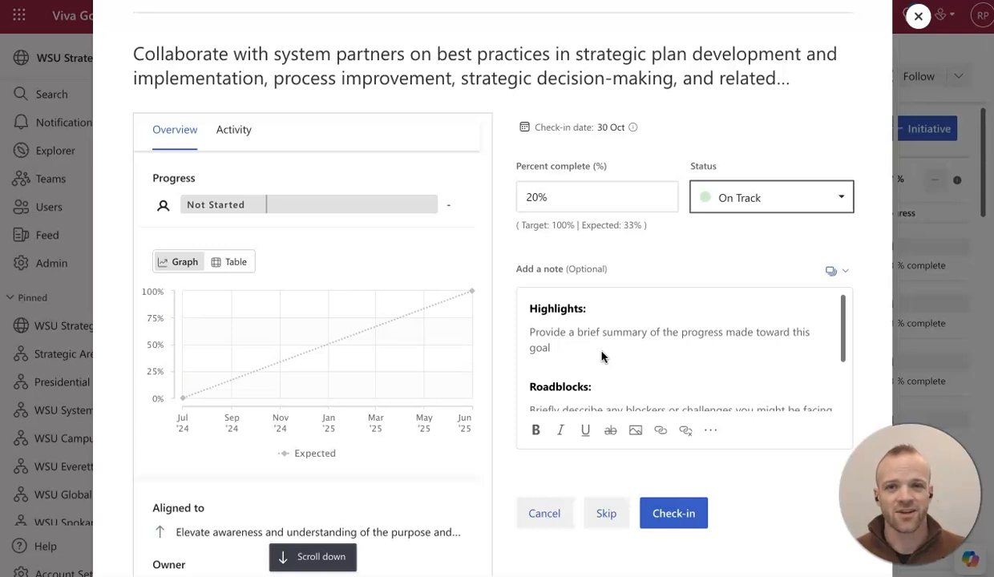
pyautogui.click(553, 338)
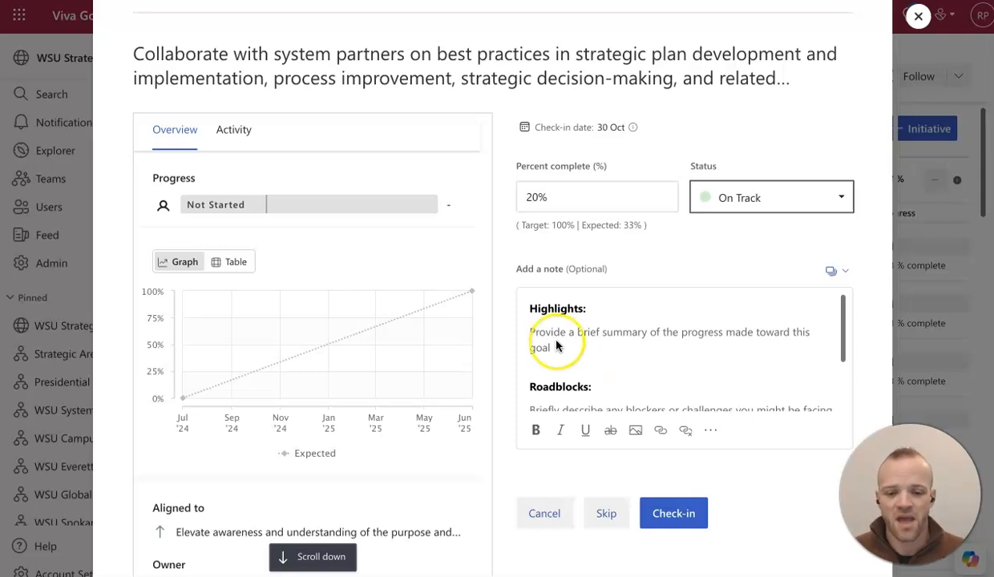
pyautogui.moveTo(561, 347); pyautogui.dragTo(535, 335)
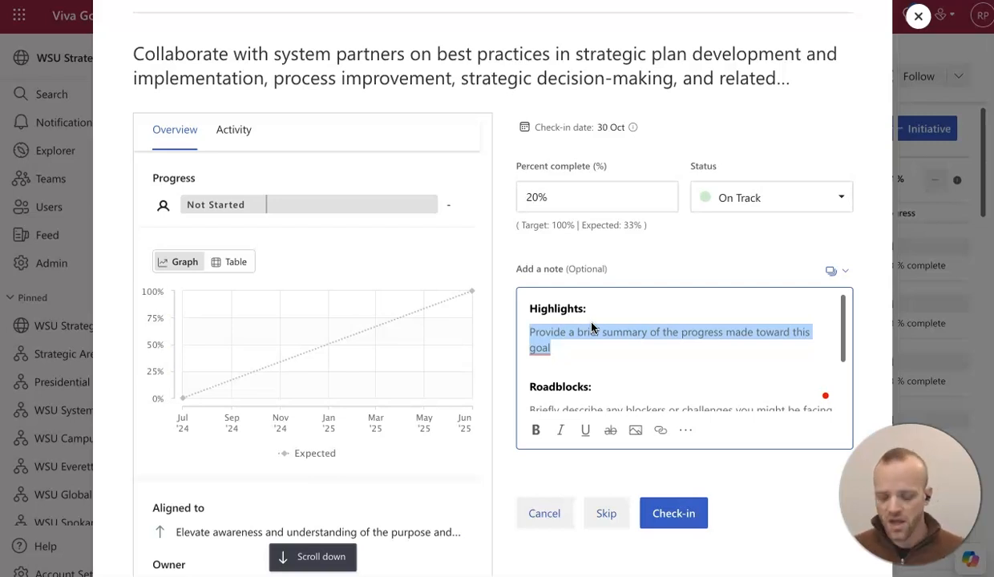
pyautogui.write('We have ')
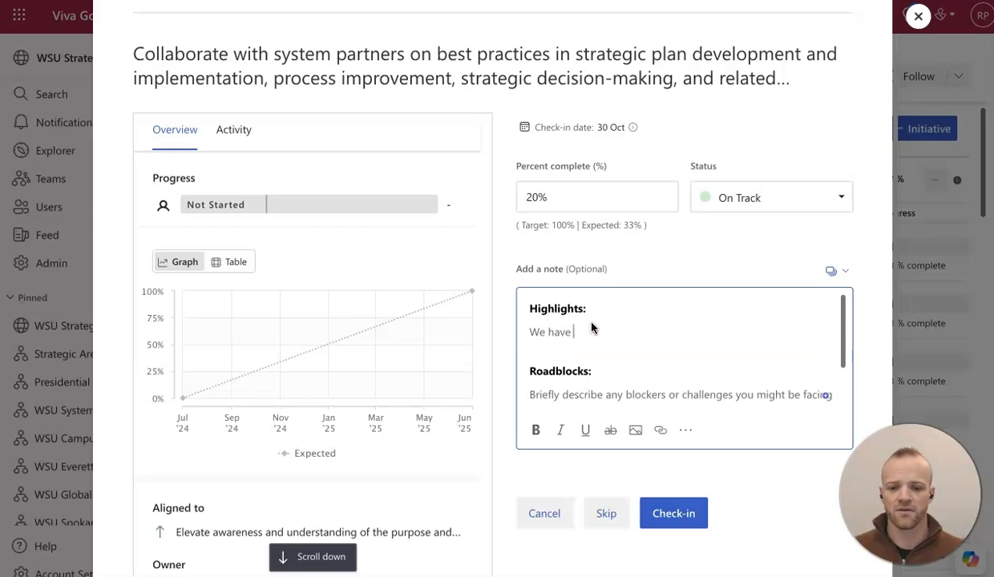
pyautogui.write('developed a')
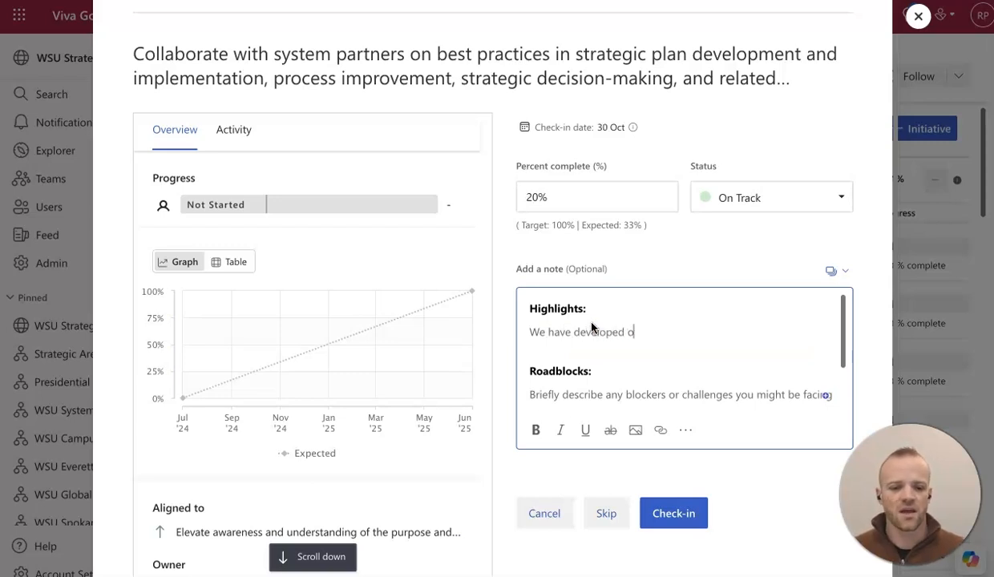
pyautogui.write(' series of')
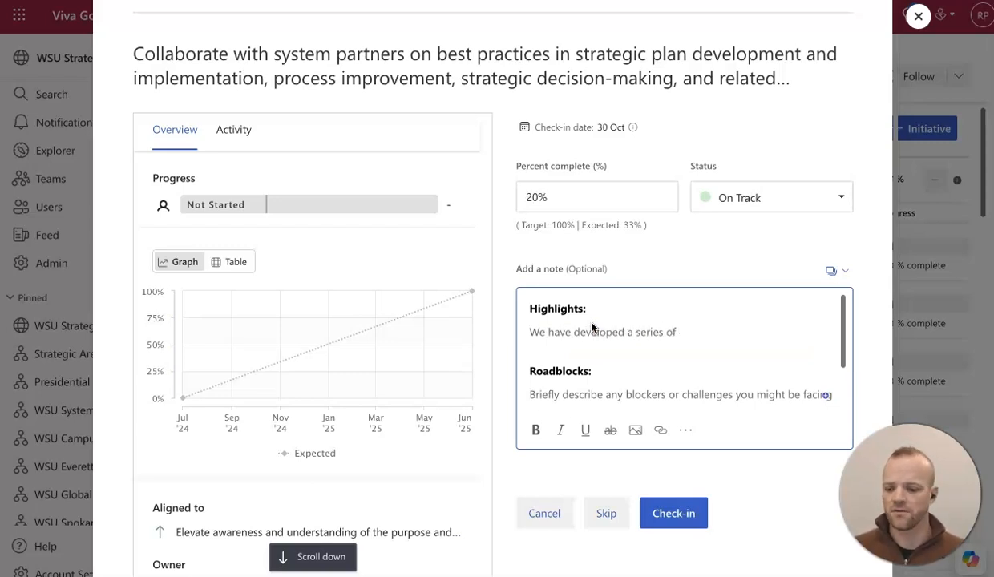
pyautogui.write(' self-help t')
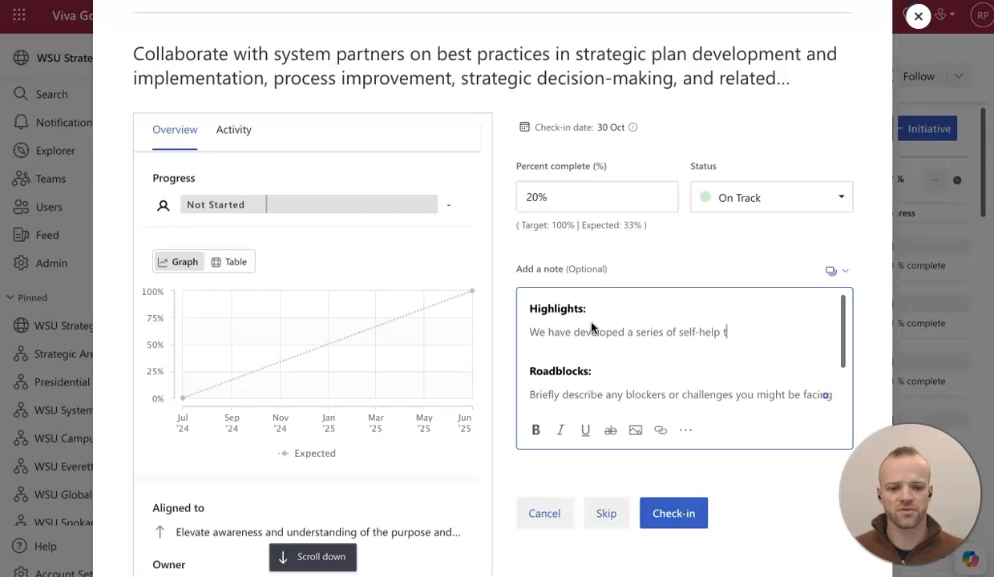
pyautogui.write('raining materials')
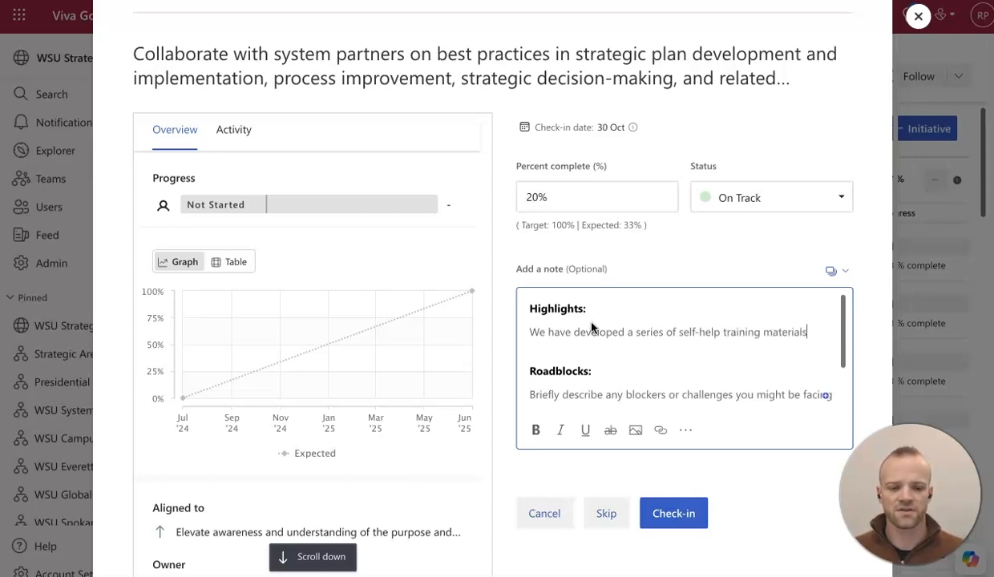
pyautogui.write('.')
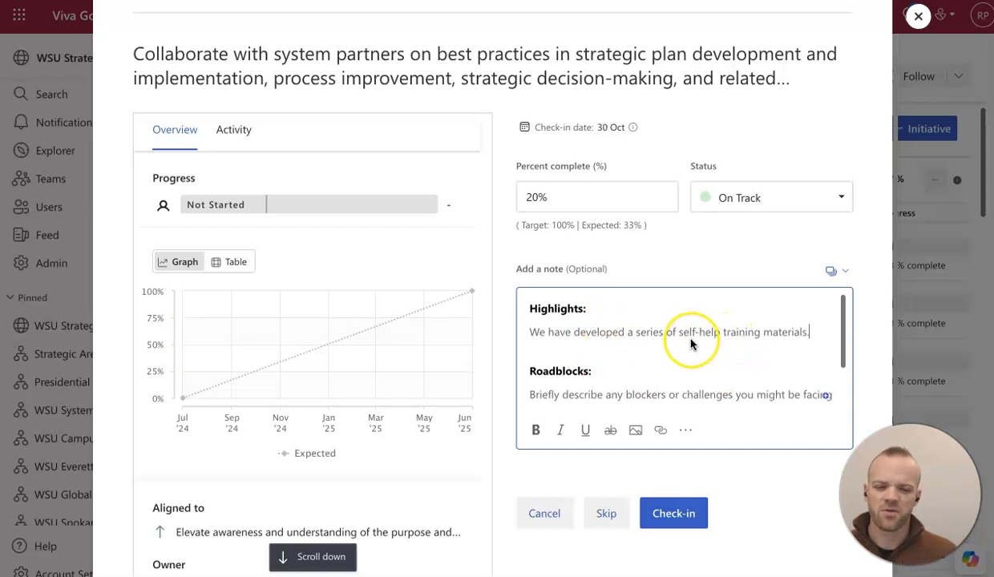
# - Replace the Roadblocks placeholder with "Time is a challenge for our team and we have not had bandwidth to complete this strategy yet."
pyautogui.scroll(-1, 671, 345)
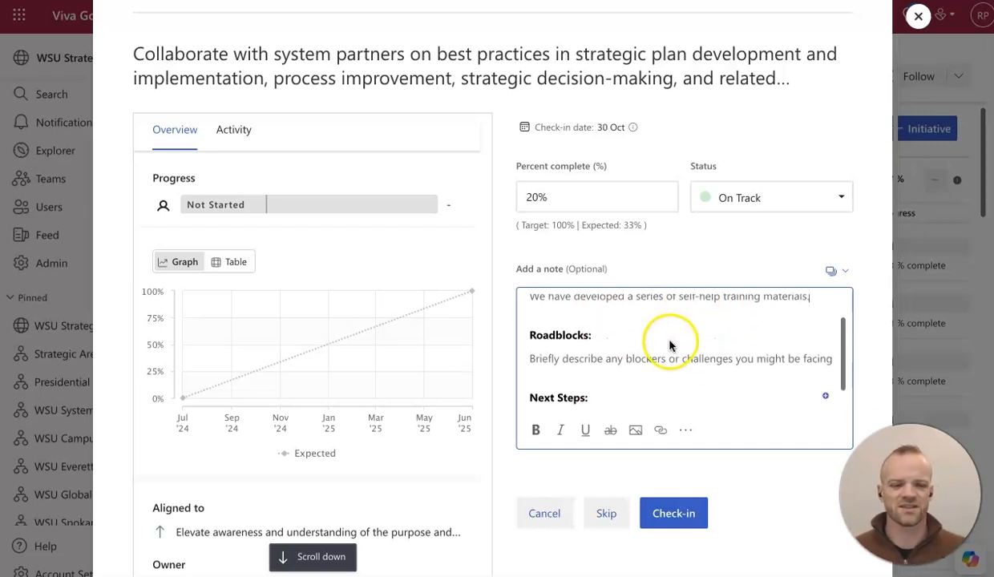
pyautogui.scroll(1, 671, 345)
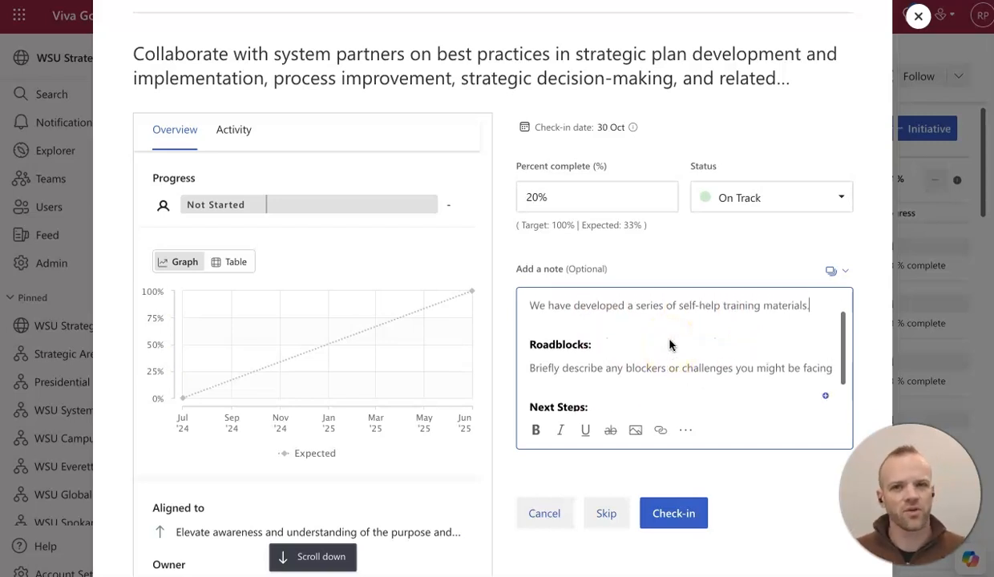
pyautogui.scroll(-1, 677, 340)
pyautogui.doubleClick(588, 332)
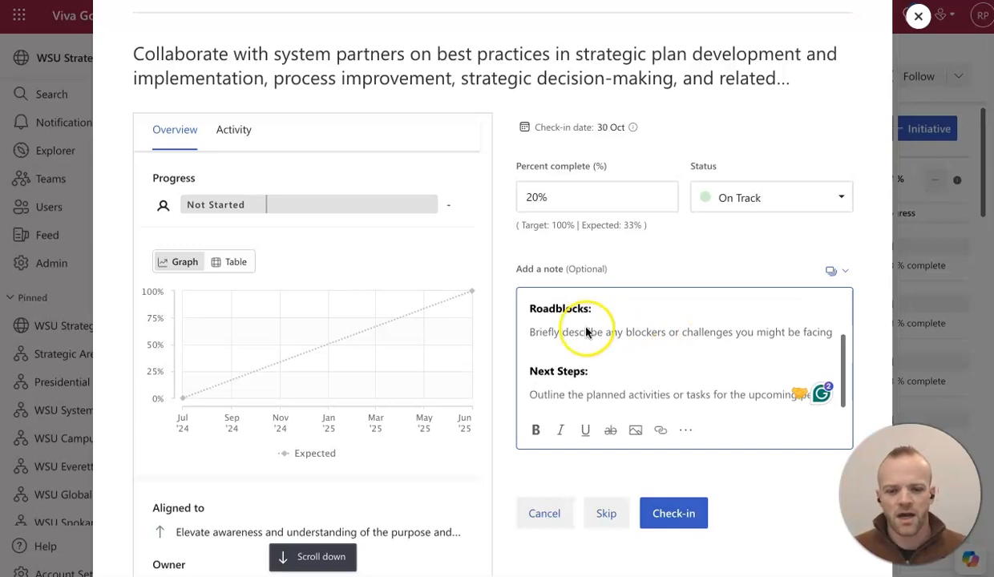
pyautogui.tripleClick(654, 332)
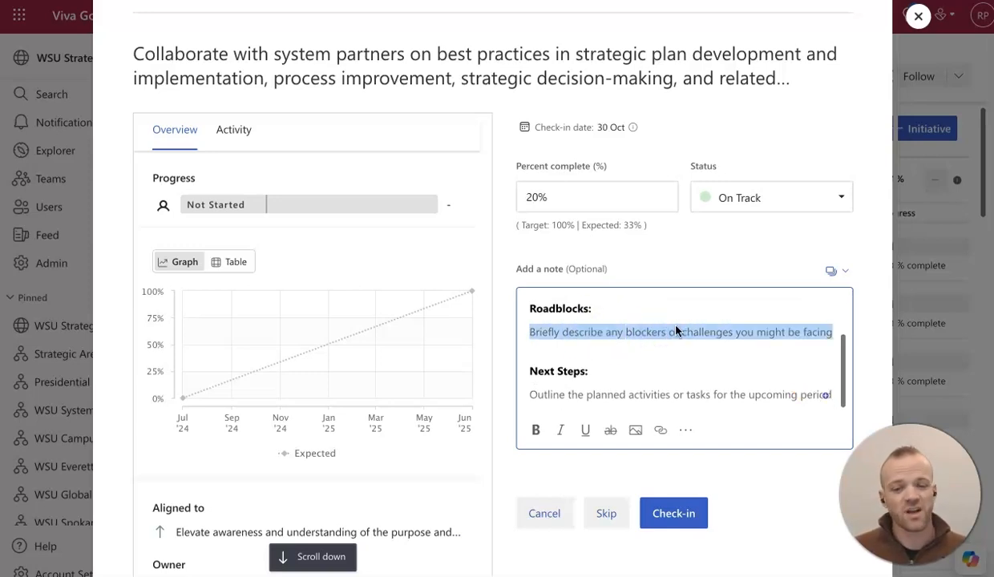
pyautogui.write('Time is ')
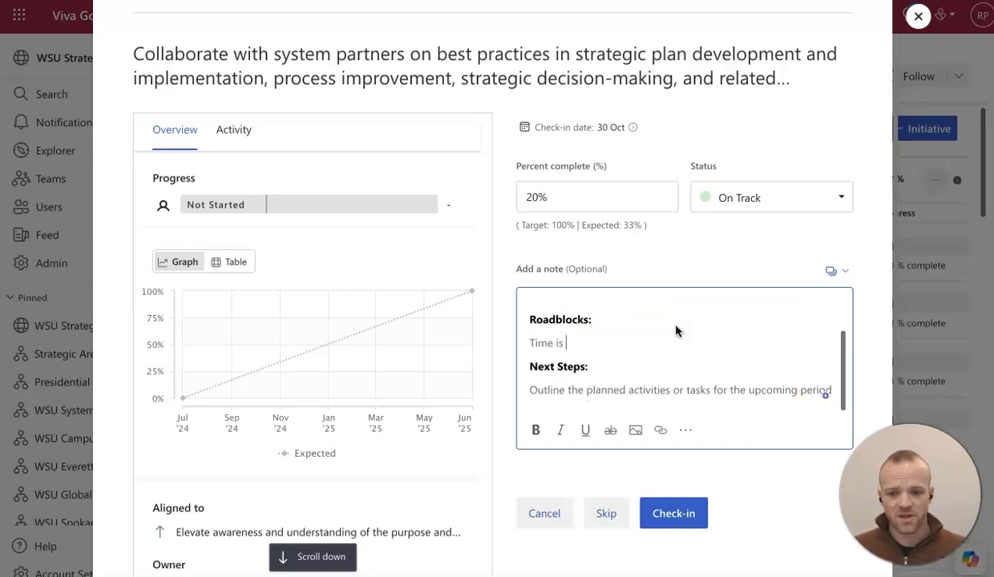
pyautogui.write('a challenge')
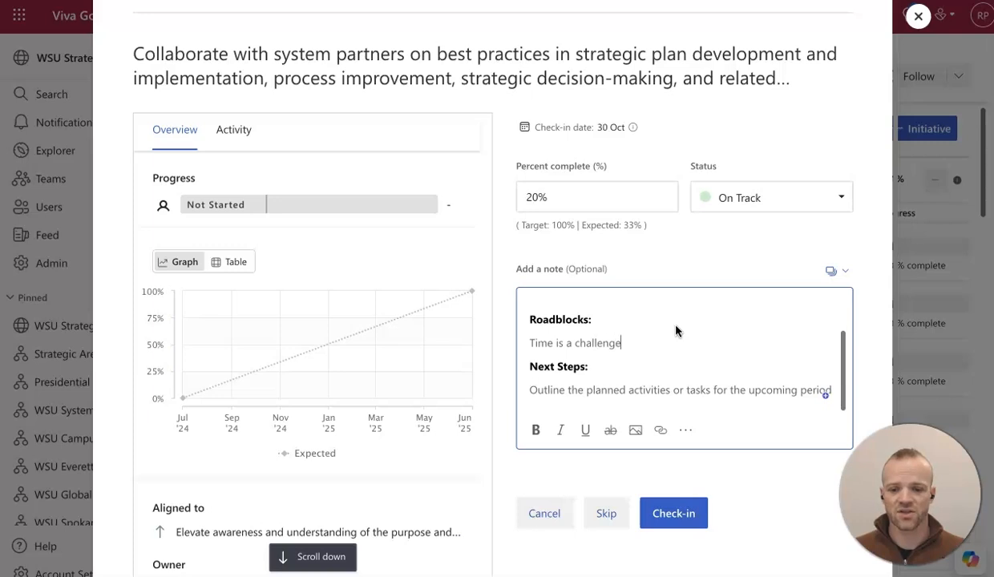
pyautogui.write(' for our team and')
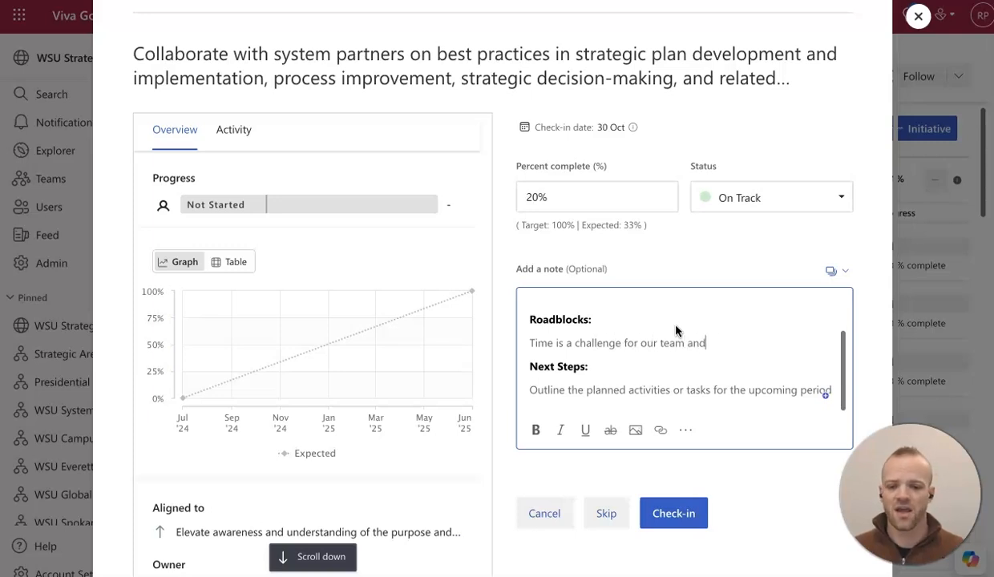
pyautogui.write(' we have not had bandwi')
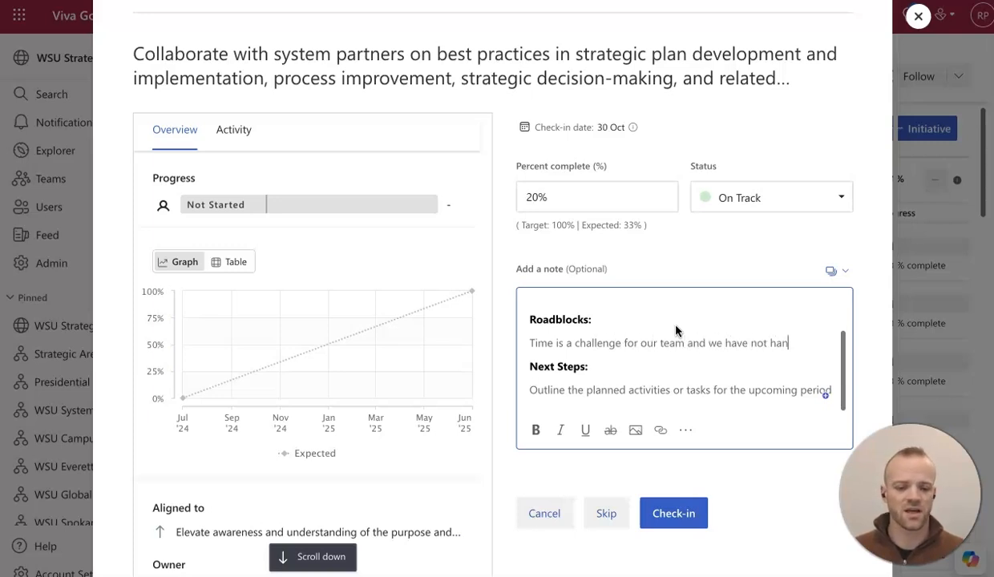
pyautogui.write('dth')
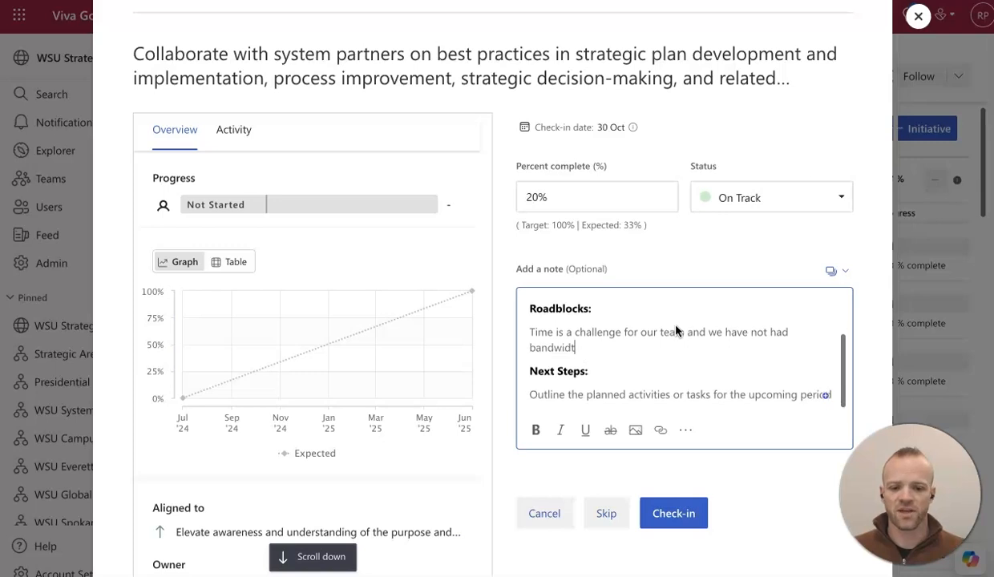
pyautogui.write('to complete this')
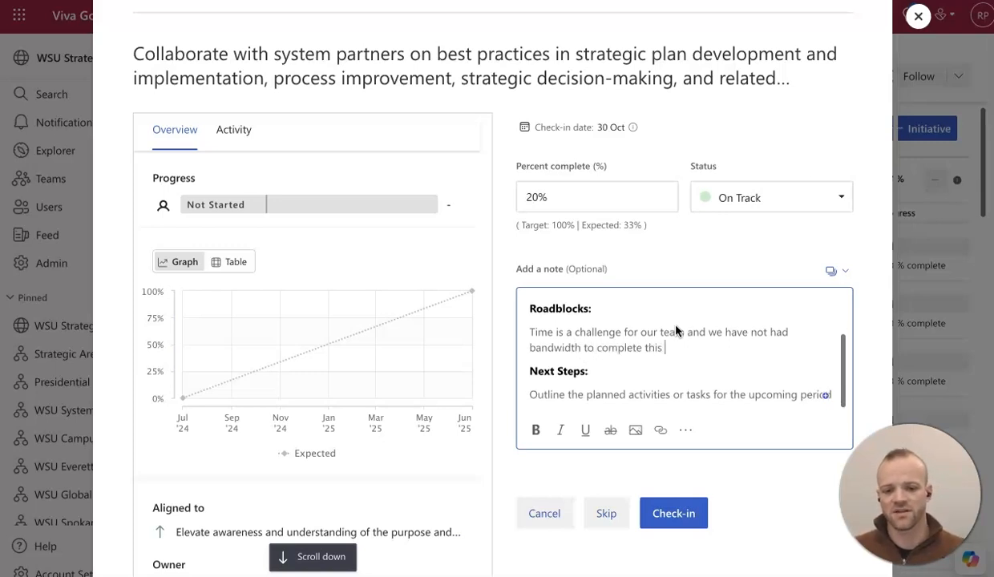
pyautogui.write(' strategy')
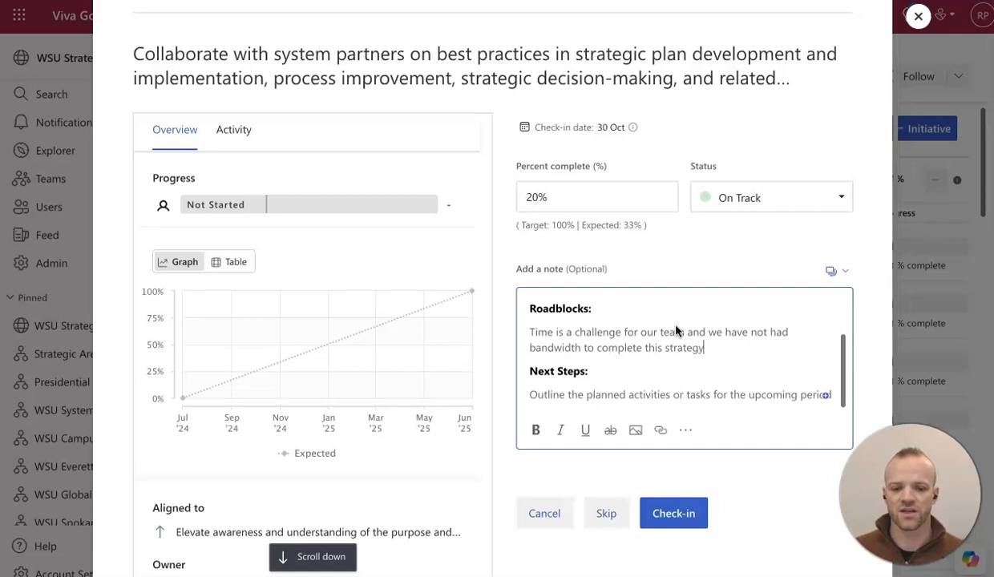
pyautogui.write(' yet.')
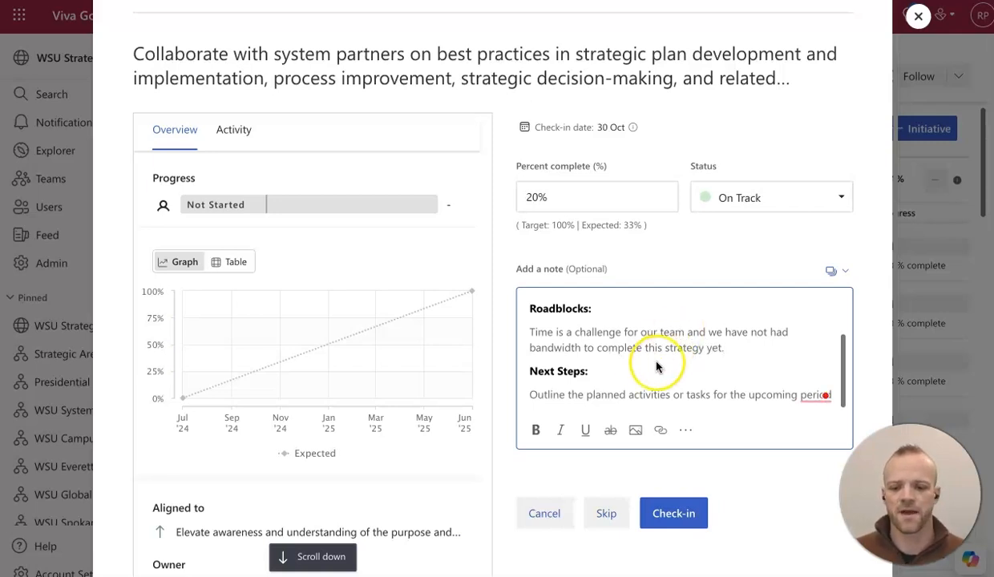
# - Replace the Next Steps placeholder in the check-in note with "We are editing our training videos and should have those posted by December."
pyautogui.doubleClick(641, 393)
pyautogui.tripleClick(745, 391)
pyautogui.write('We')
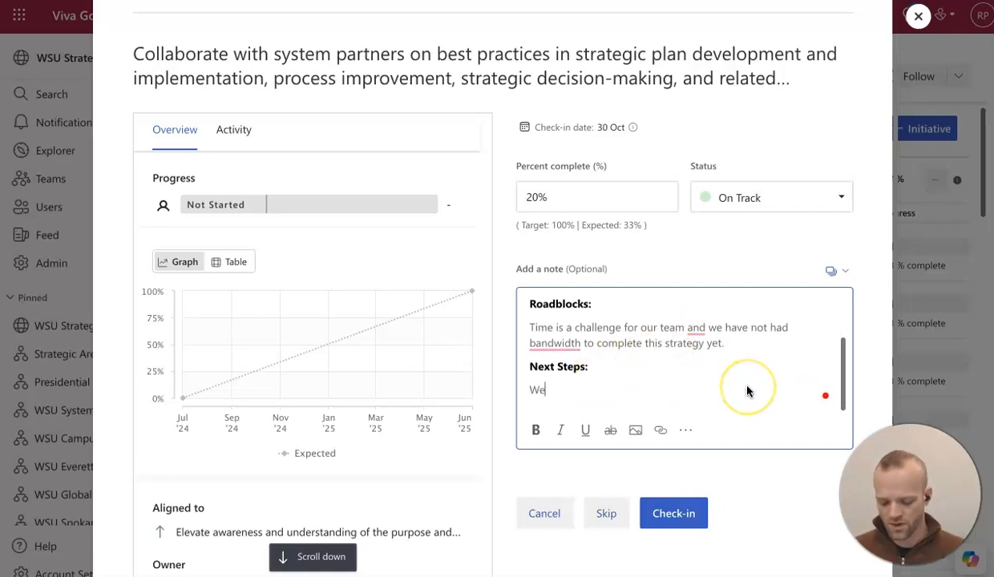
pyautogui.write(' are editing our t')
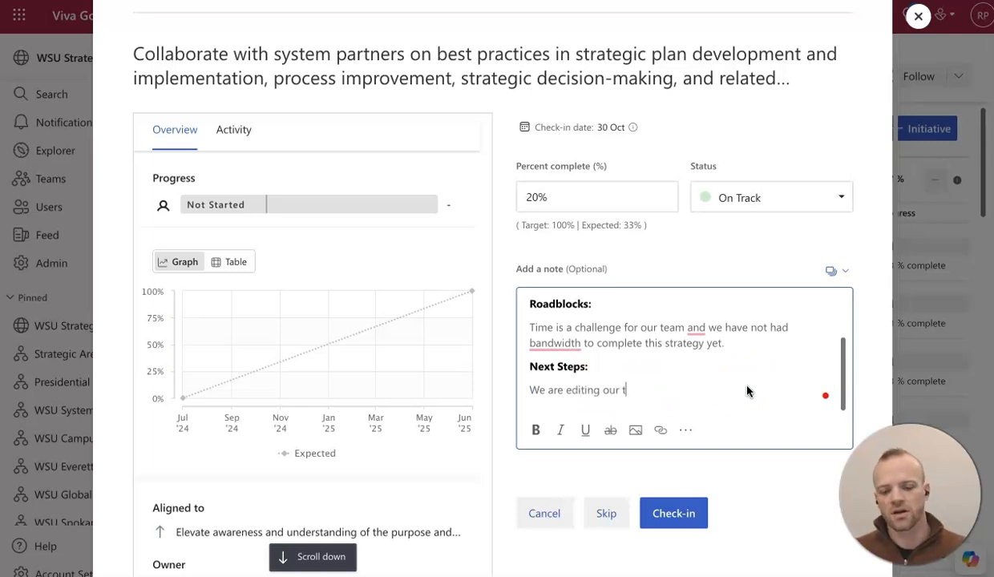
pyautogui.write('raining videos and should have those posted by December.')
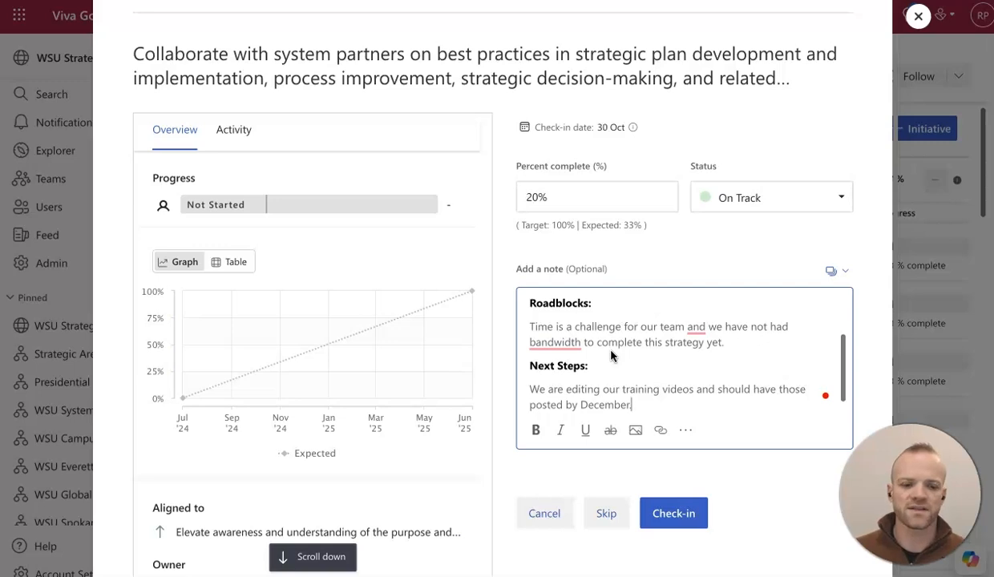
pyautogui.scroll(-1, 611, 356)
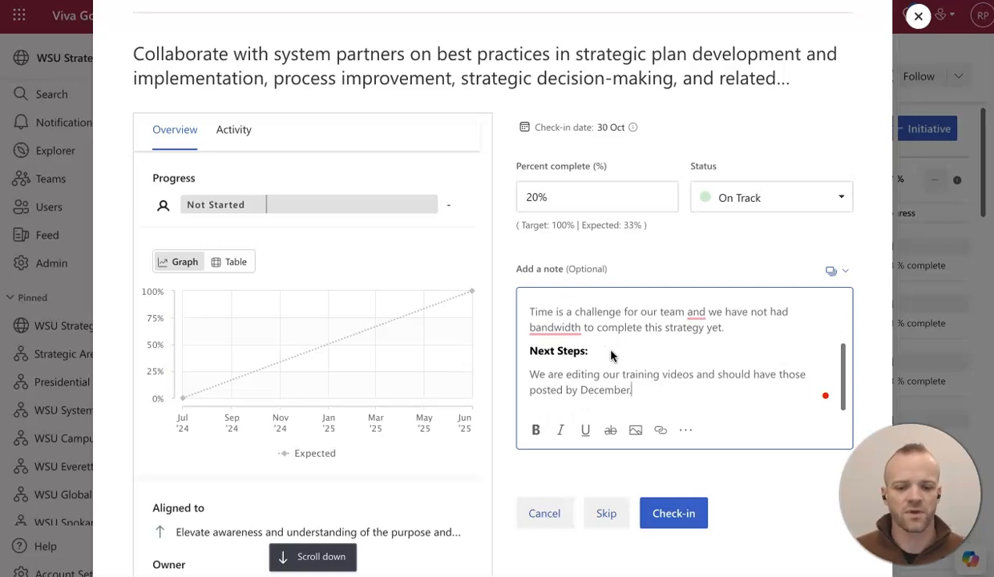
pyautogui.scroll(1, 611, 357)
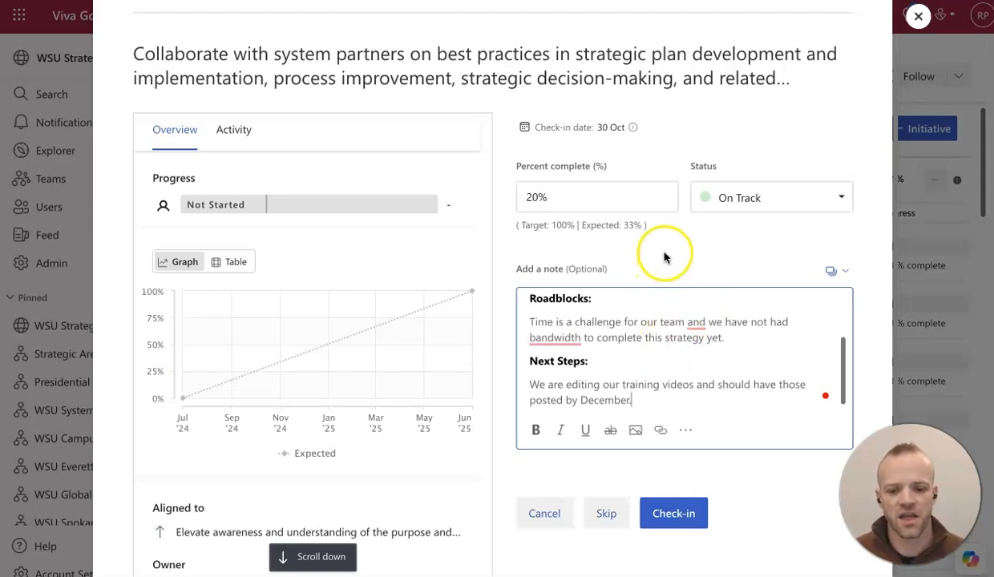
# - Submit the first initiative's check-in and skip the second initiative, on OSPA's leadership role, without updating it
pyautogui.click(667, 515)
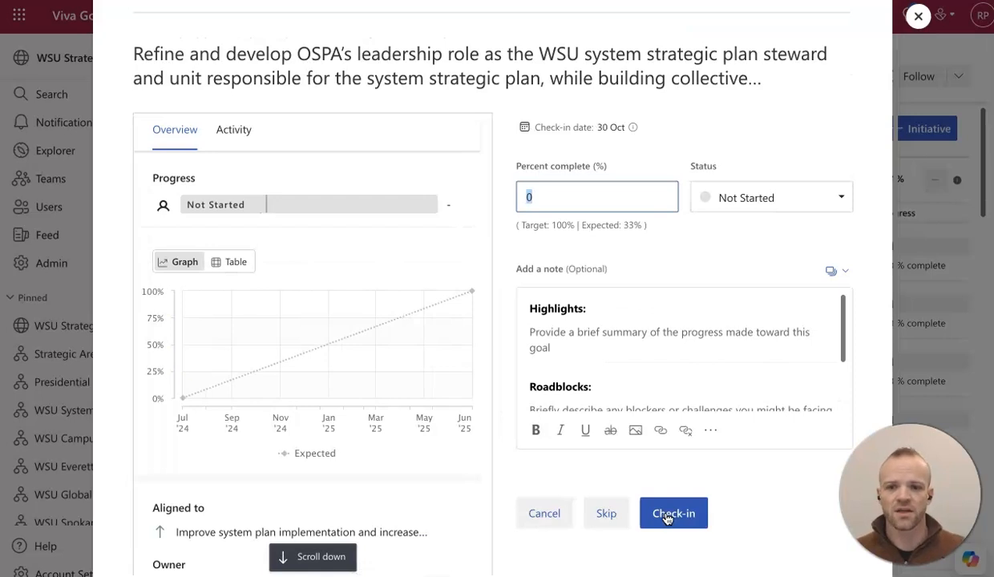
pyautogui.click(667, 517)
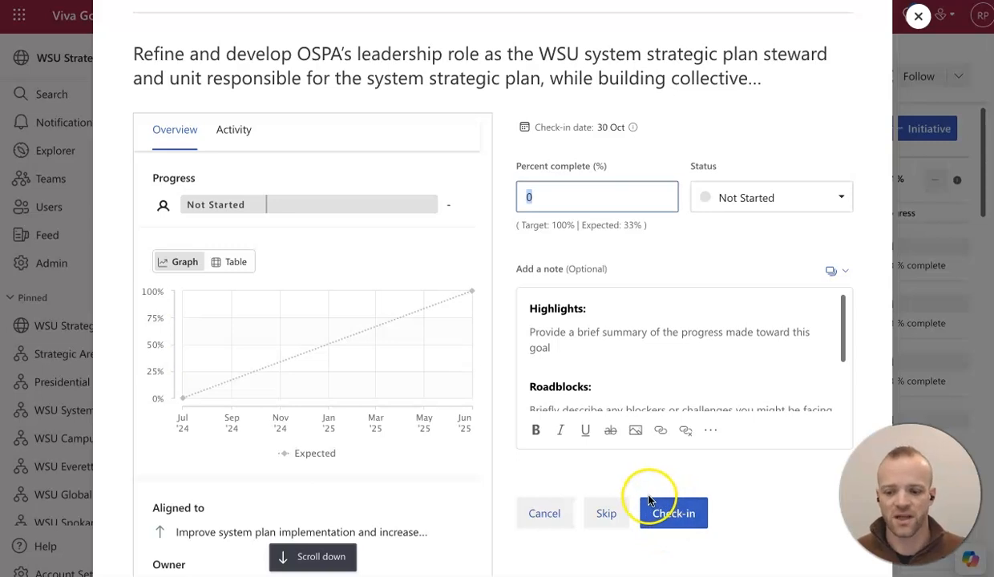
pyautogui.click(606, 515)
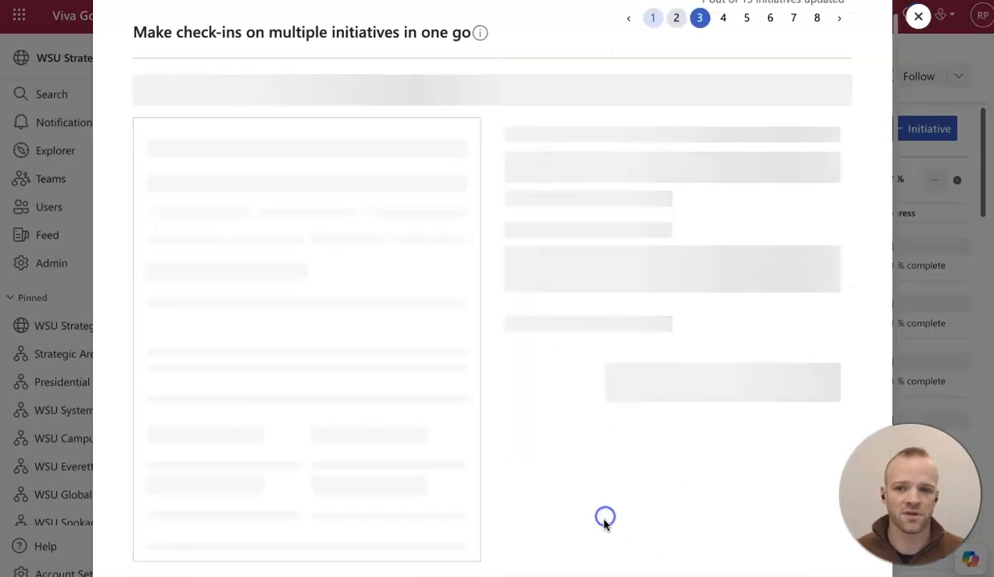